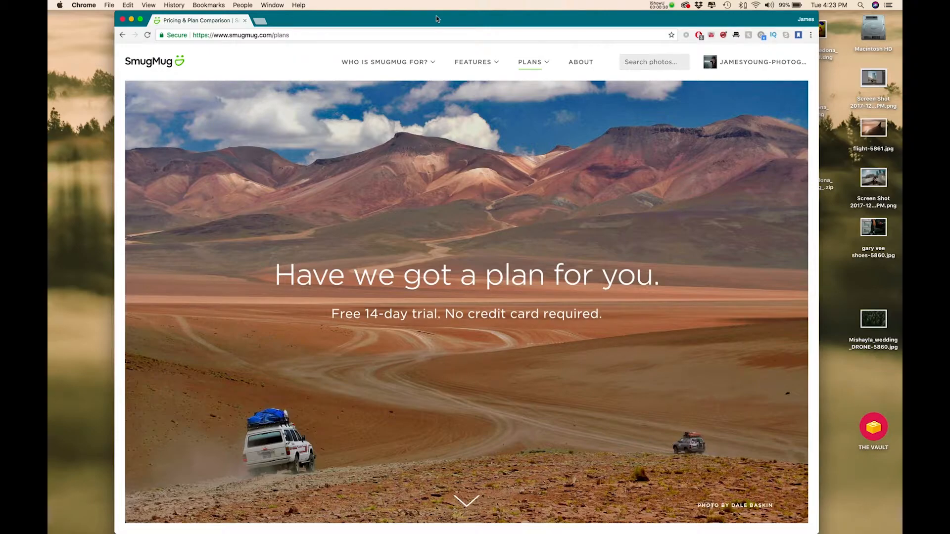
Review the SmugMug pricing page, comparing the Basic, Power, Portfolio and Business plans
{"action": "scroll", "coordinate": [429, 152], "scroll_direction": "down", "scroll_amount": 2}
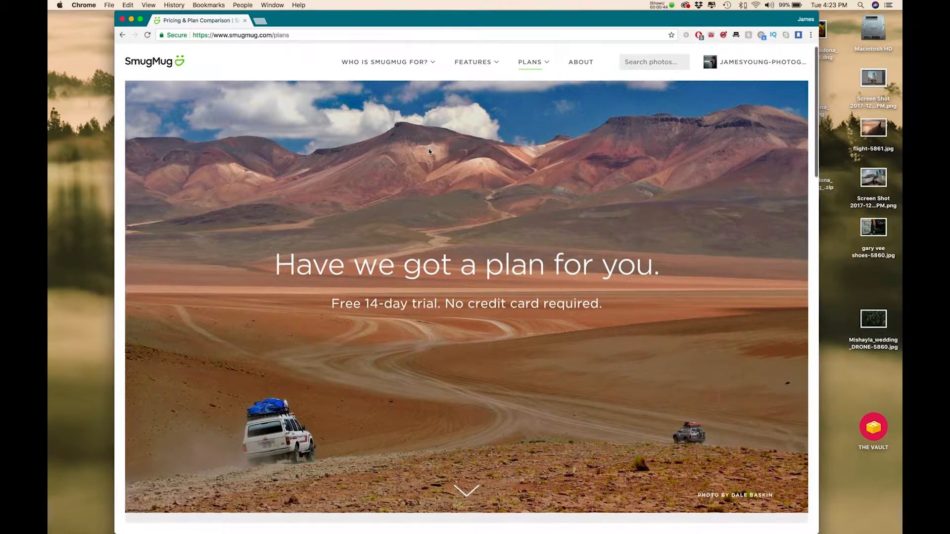
{"action": "scroll", "coordinate": [429, 152], "scroll_direction": "down", "scroll_amount": 5}
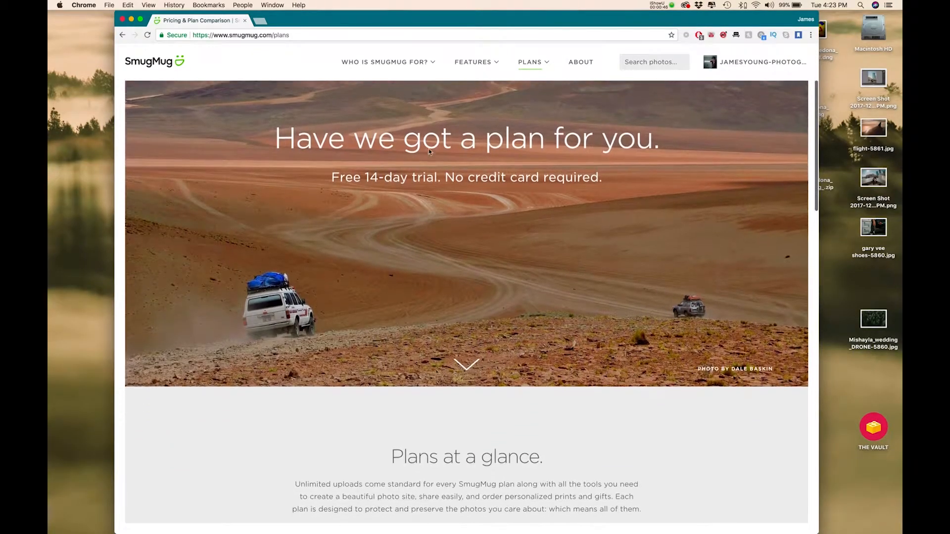
{"action": "scroll", "coordinate": [430, 151], "scroll_direction": "down", "scroll_amount": 6}
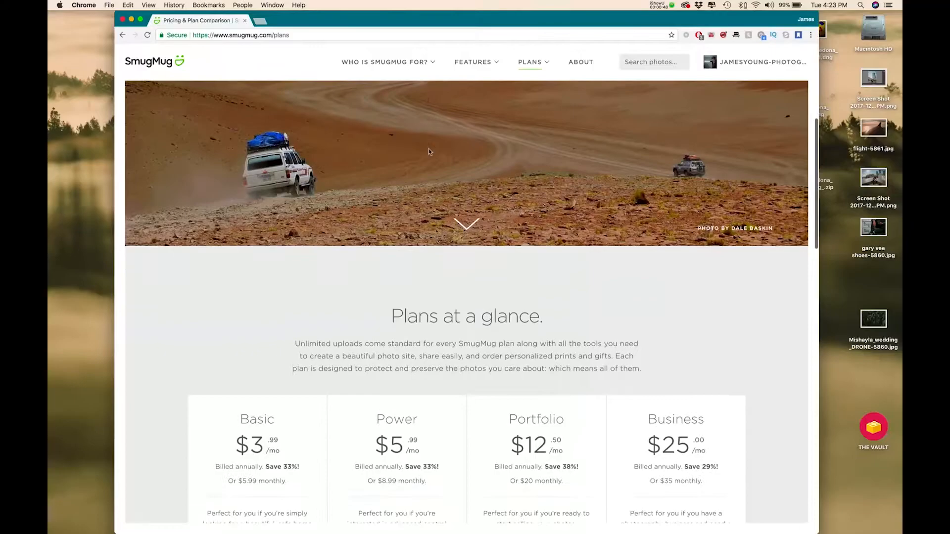
{"action": "scroll", "coordinate": [429, 152], "scroll_direction": "down", "scroll_amount": 5}
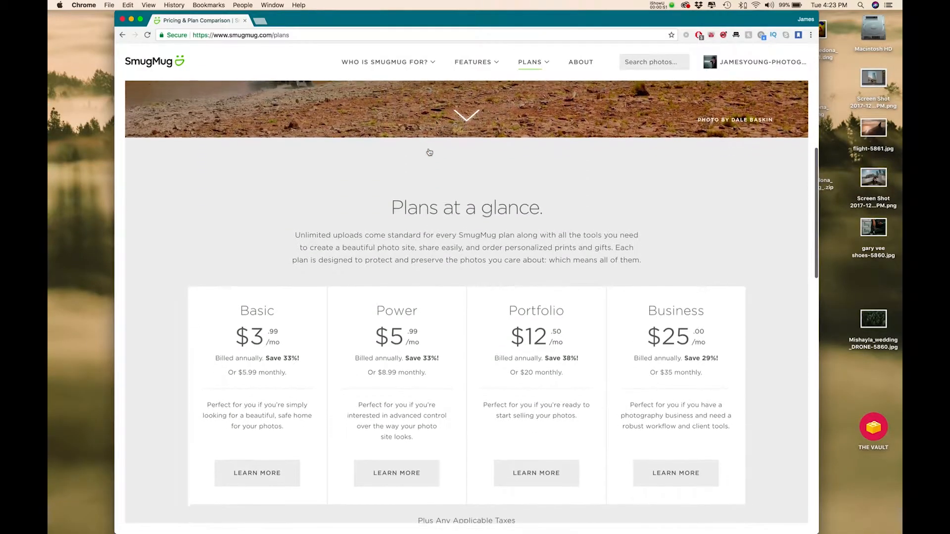
{"action": "scroll", "coordinate": [429, 152], "scroll_direction": "down", "scroll_amount": 4}
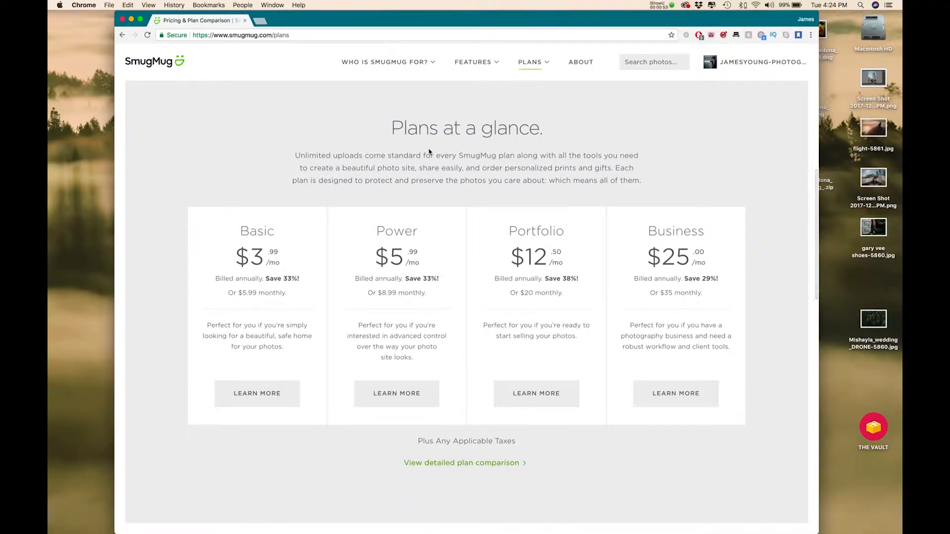
{"action": "scroll", "coordinate": [429, 152], "scroll_direction": "down", "scroll_amount": 2}
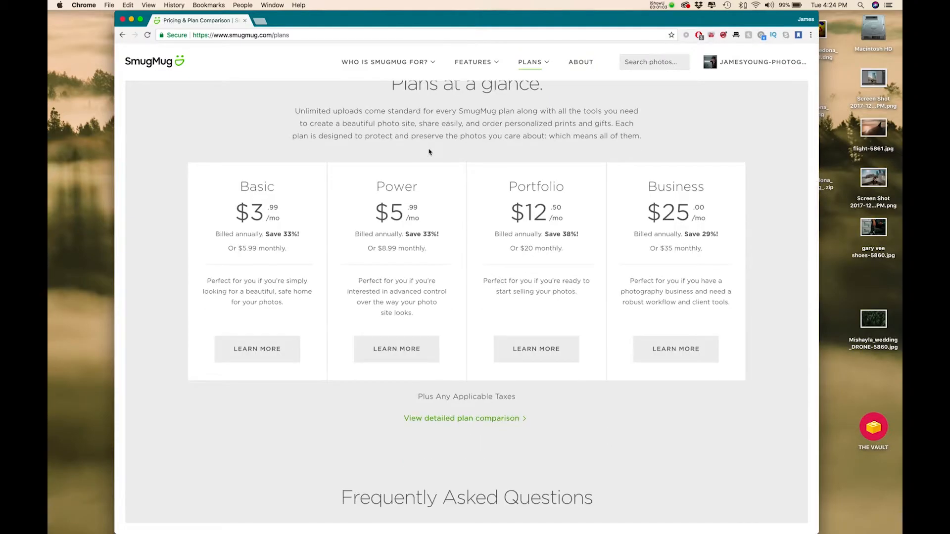
{"action": "scroll", "coordinate": [429, 152], "scroll_direction": "down", "scroll_amount": 3}
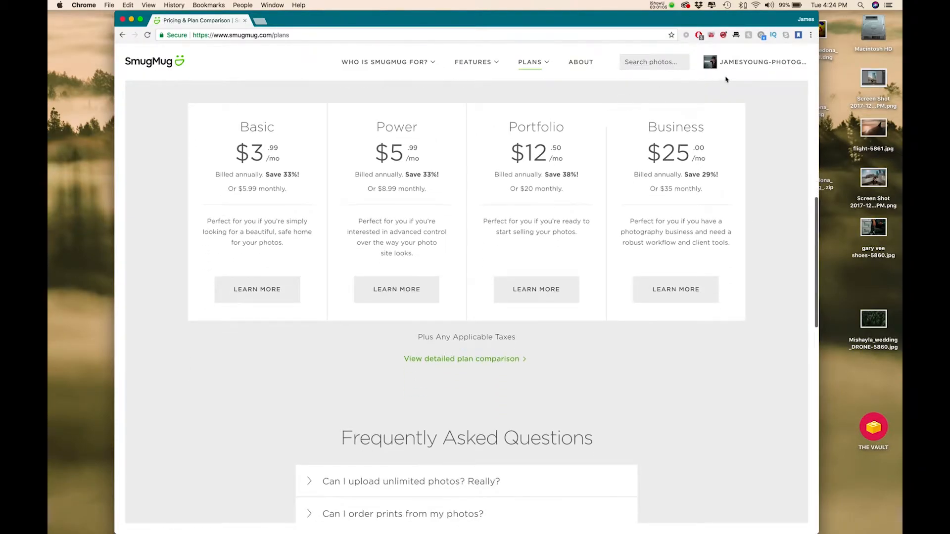
{"action": "mouse_move", "coordinate": [737, 71]}
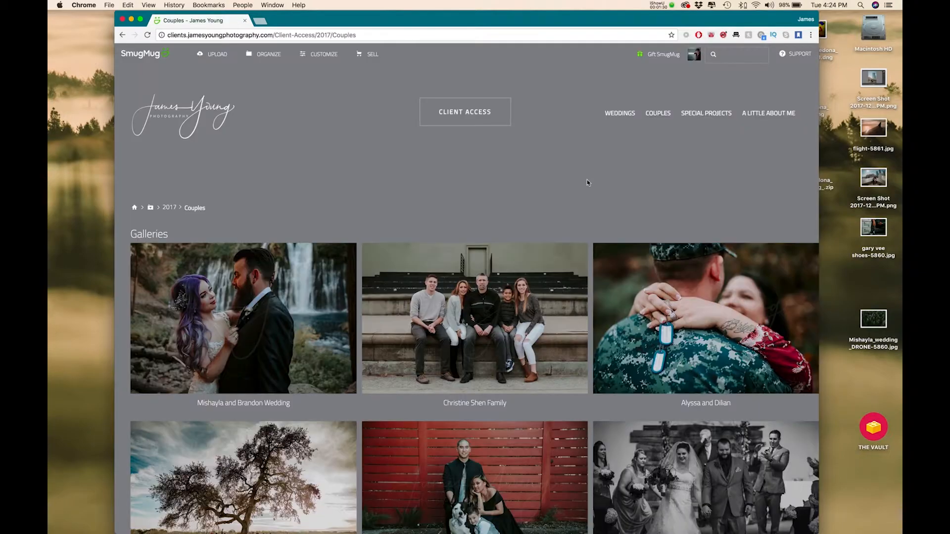
Browse the client gallery thumbnails in the 2017 Couples folder of the photography site
{"action": "scroll", "coordinate": [587, 182], "scroll_direction": "down", "scroll_amount": 5}
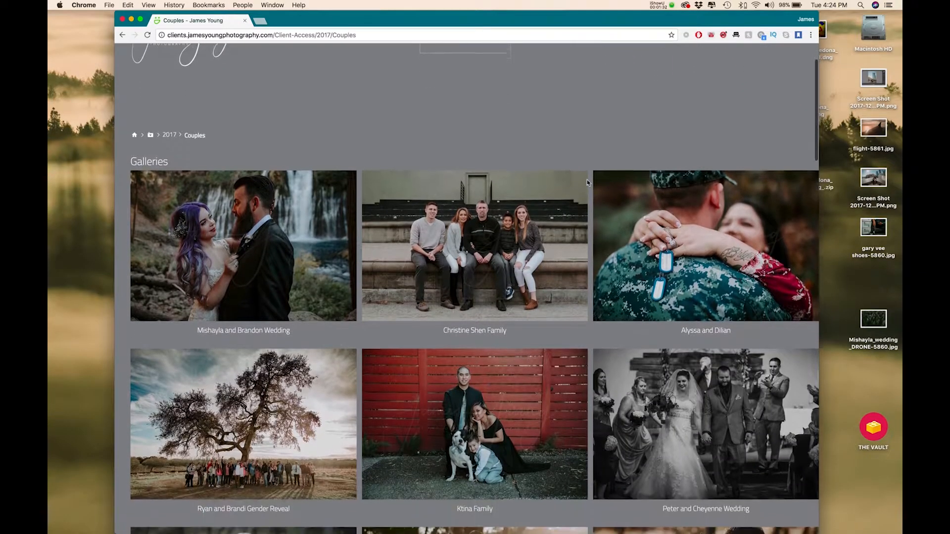
{"action": "scroll", "coordinate": [587, 182], "scroll_direction": "down", "scroll_amount": 4}
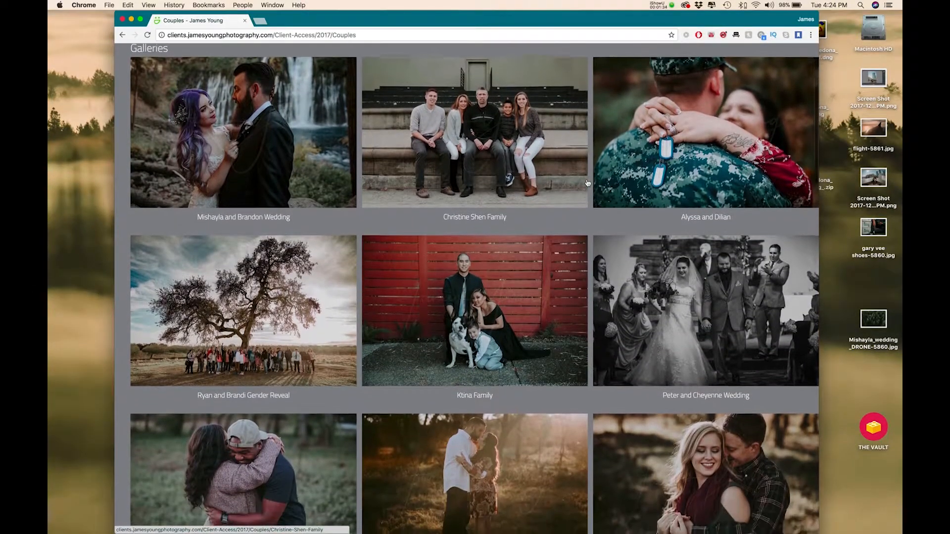
{"action": "scroll", "coordinate": [586, 183], "scroll_direction": "down", "scroll_amount": 1}
{"action": "scroll", "coordinate": [593, 184], "scroll_direction": "down", "scroll_amount": 2}
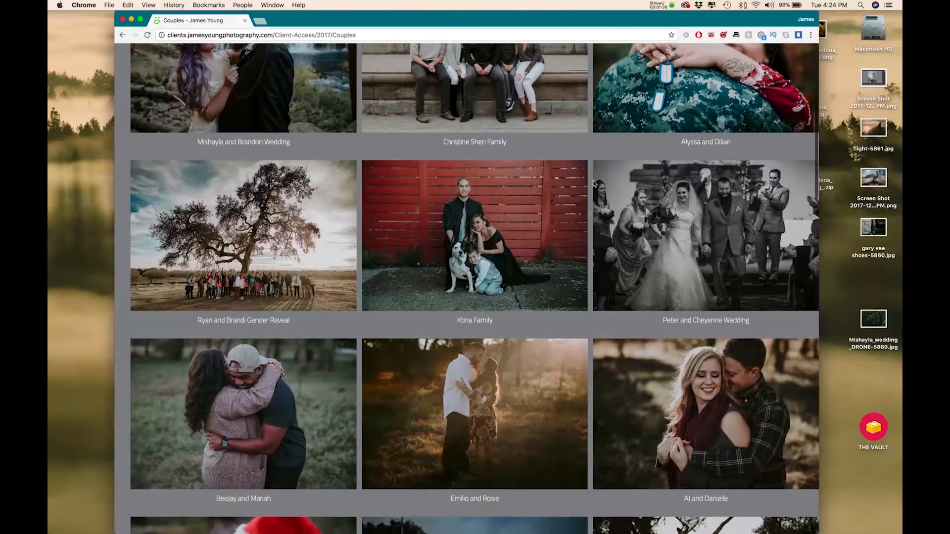
{"action": "scroll", "coordinate": [593, 183], "scroll_direction": "down", "scroll_amount": 5}
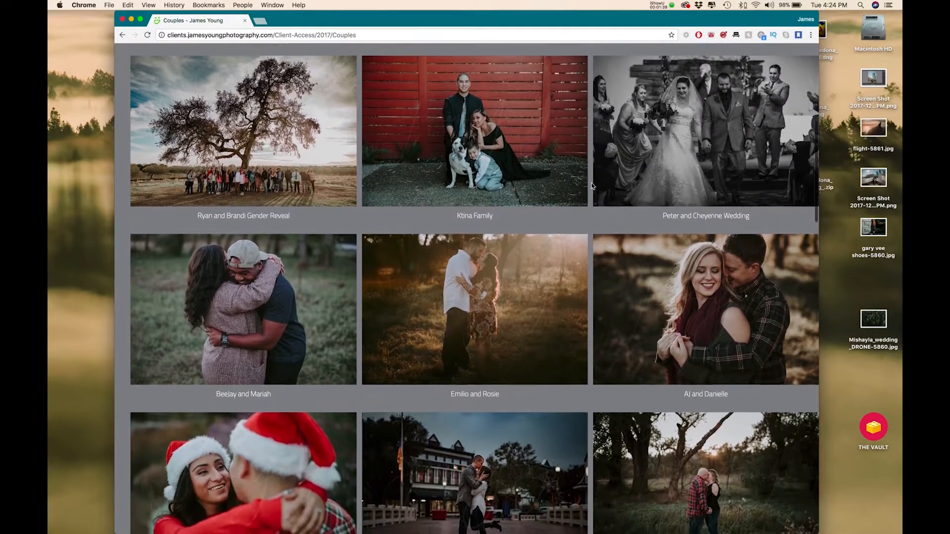
{"action": "scroll", "coordinate": [591, 185], "scroll_direction": "down", "scroll_amount": 2}
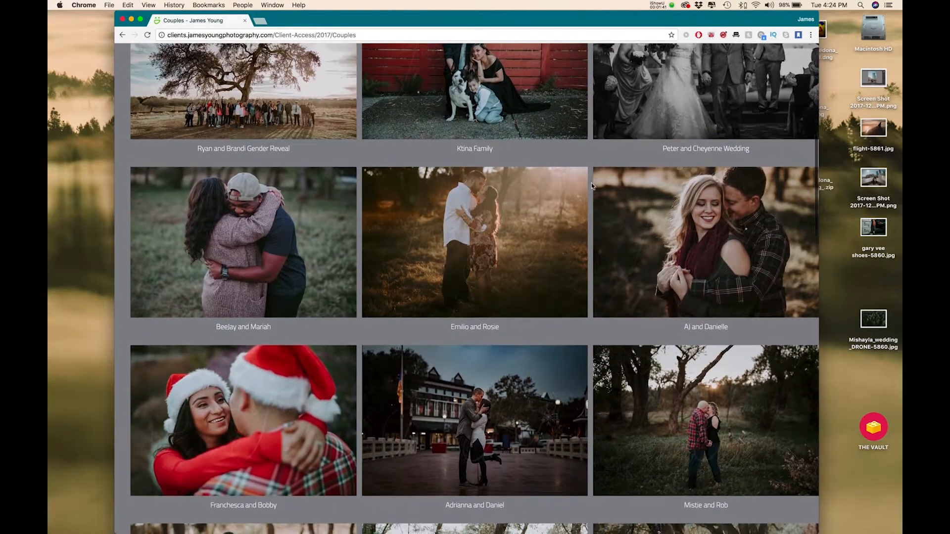
{"action": "scroll", "coordinate": [591, 186], "scroll_direction": "down", "scroll_amount": 1}
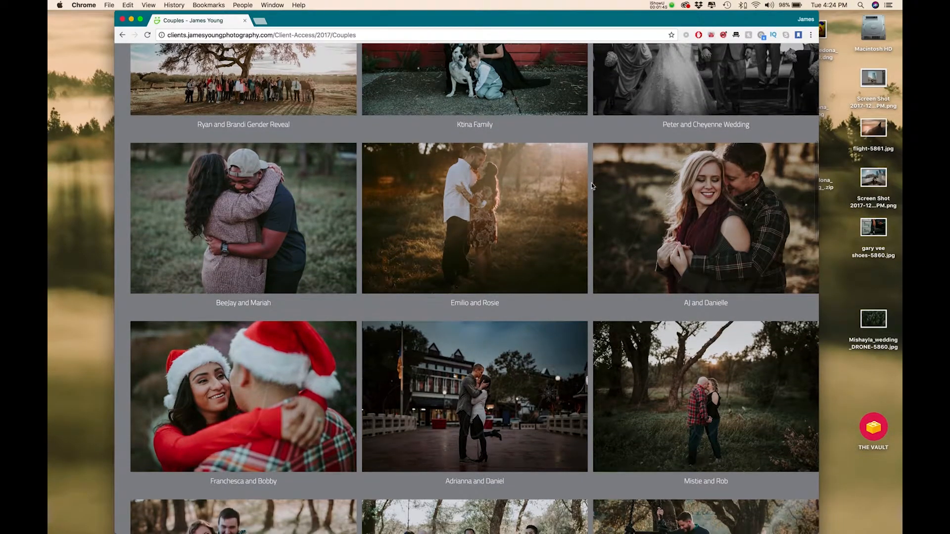
{"action": "scroll", "coordinate": [591, 184], "scroll_direction": "down", "scroll_amount": 3}
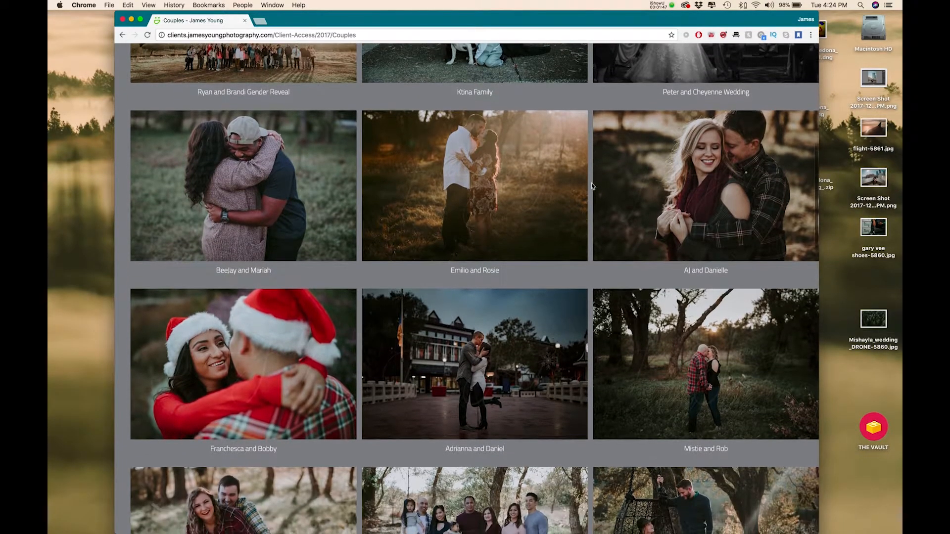
{"action": "scroll", "coordinate": [592, 185], "scroll_direction": "down", "scroll_amount": 5}
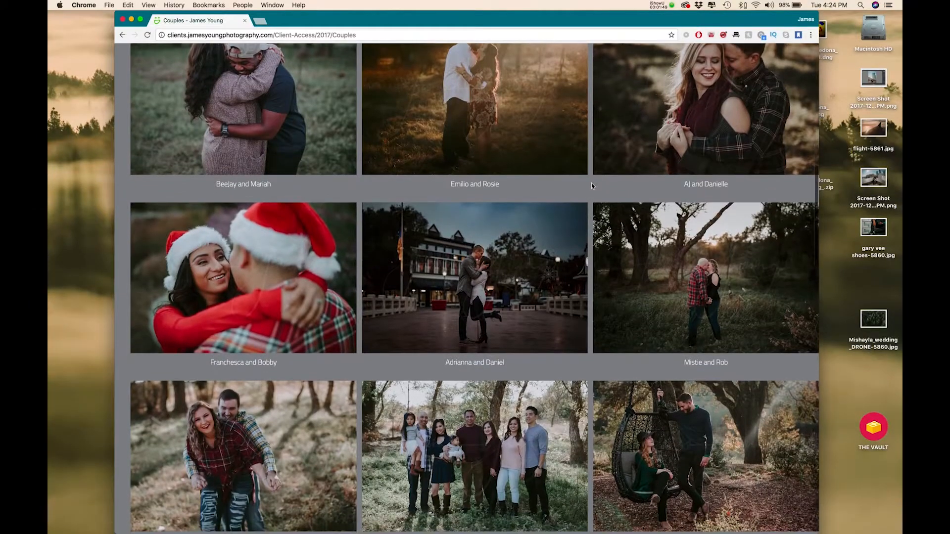
{"action": "scroll", "coordinate": [592, 185], "scroll_direction": "down", "scroll_amount": 5}
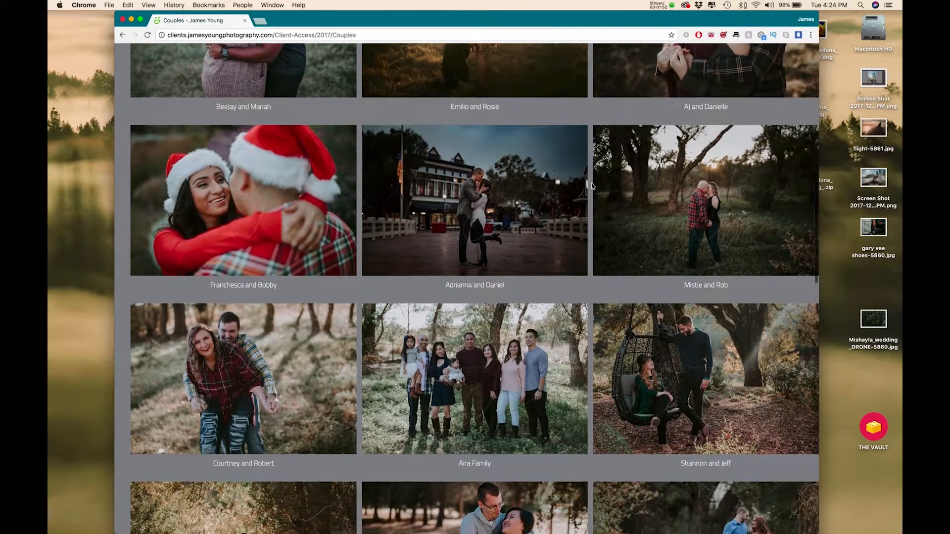
{"action": "scroll", "coordinate": [591, 186], "scroll_direction": "down", "scroll_amount": 1}
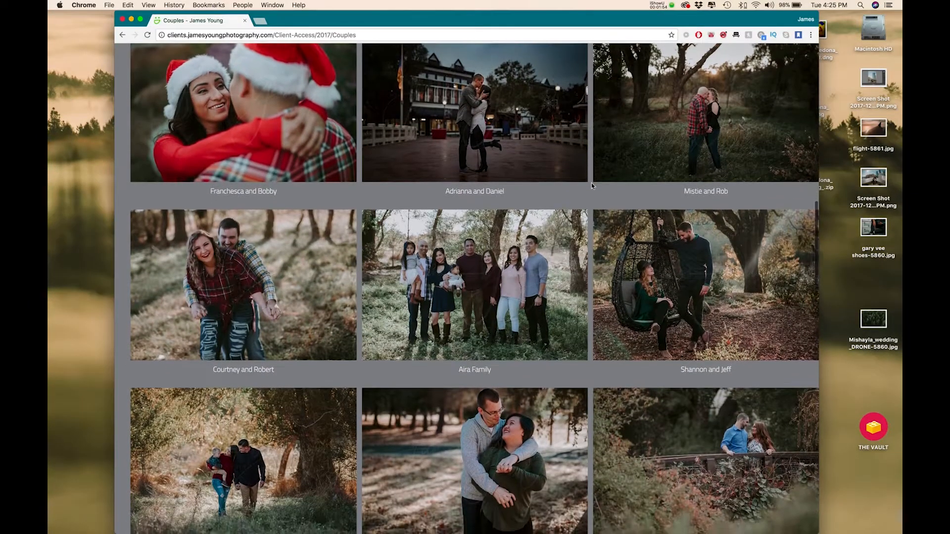
{"action": "scroll", "coordinate": [592, 185], "scroll_direction": "down", "scroll_amount": 5}
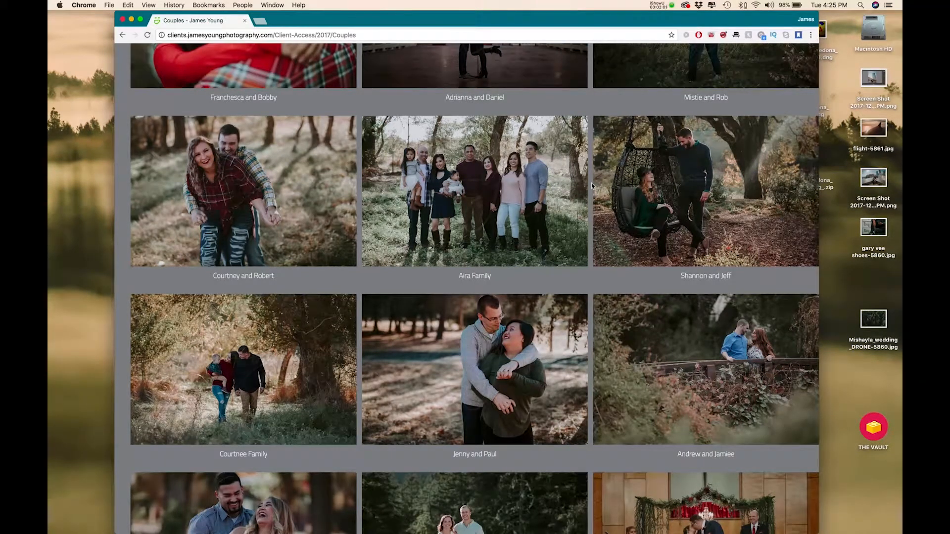
{"action": "scroll", "coordinate": [592, 186], "scroll_direction": "down", "scroll_amount": 3}
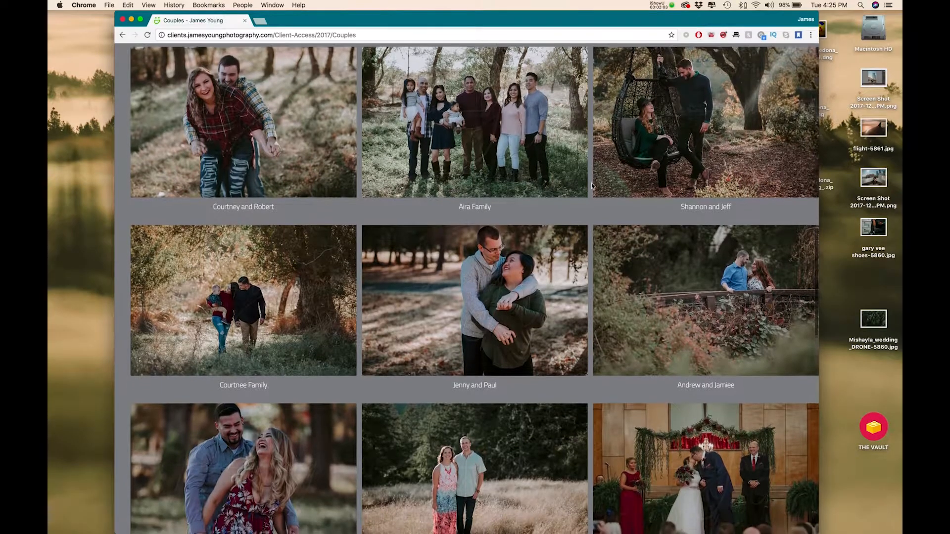
{"action": "scroll", "coordinate": [592, 182], "scroll_direction": "down", "scroll_amount": 6}
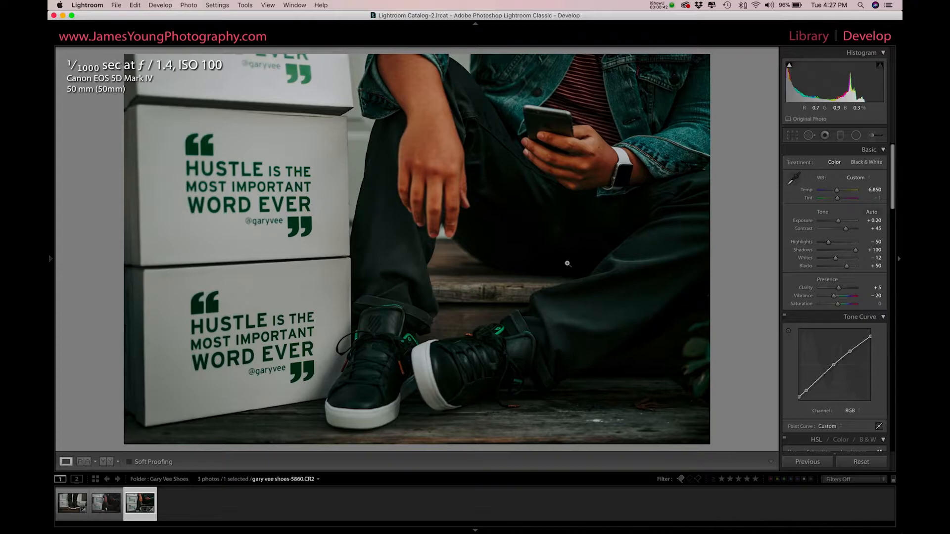
Switch to Lightroom Classic and open the export settings for the photo gary vee shoes-5860.CR2
{"action": "left_click", "coordinate": [115, 6]}
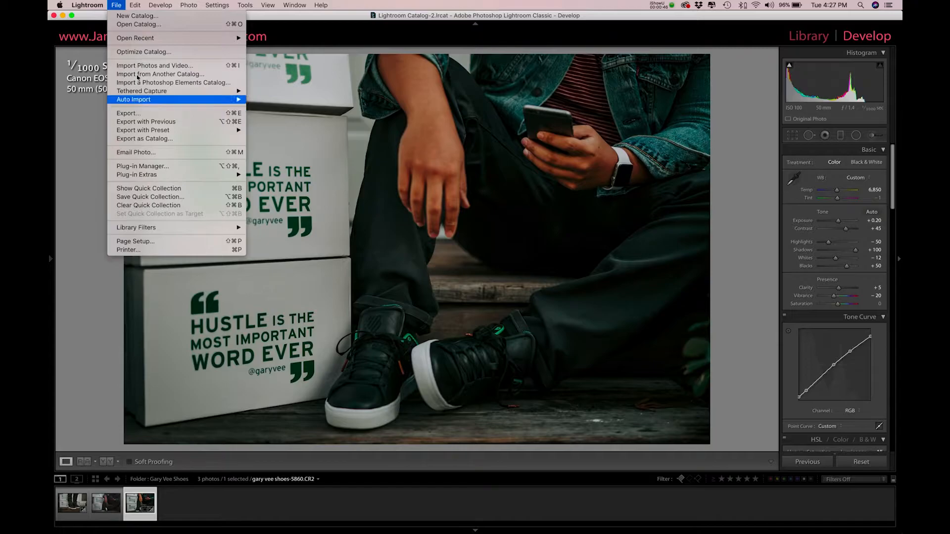
{"action": "left_click", "coordinate": [118, 5]}
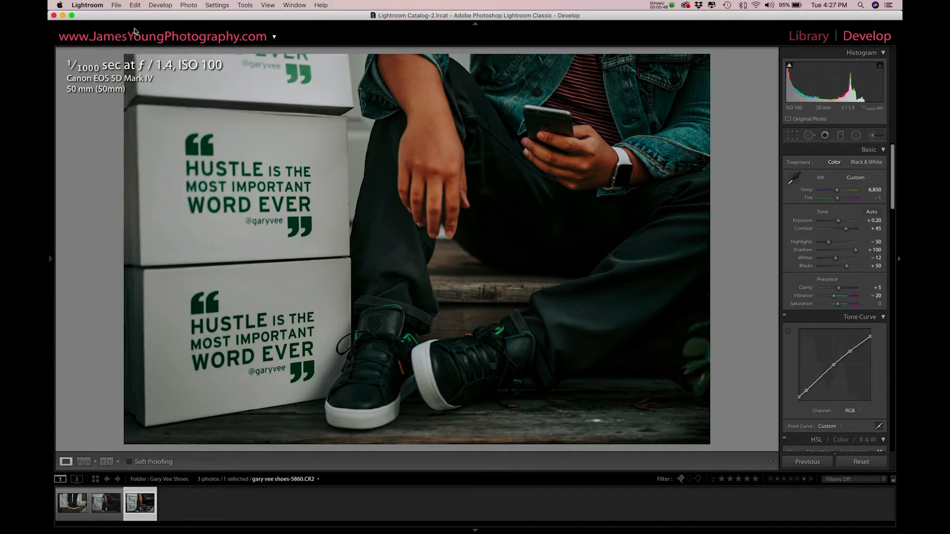
{"action": "key", "text": "super+shift+e"}
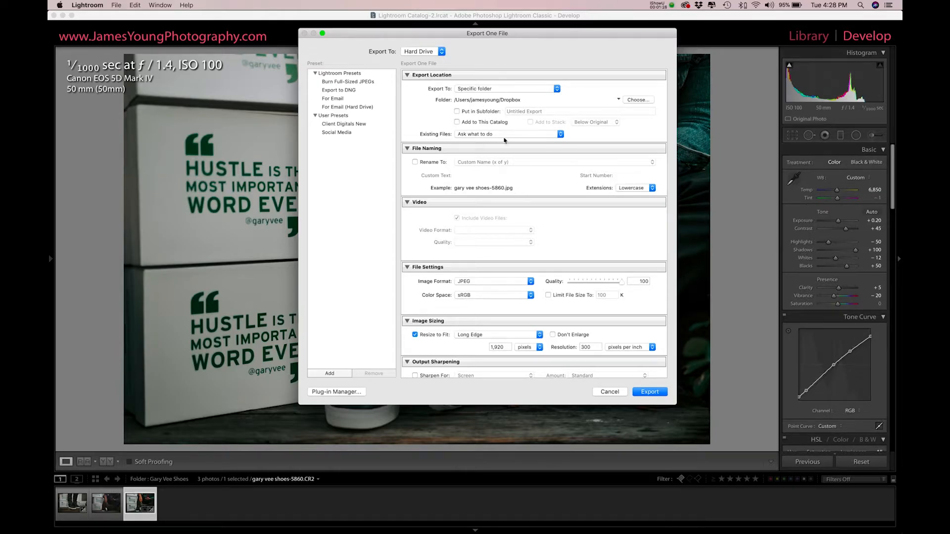
Examine the image format choices in the export file settings, leaving JPEG selected
{"action": "scroll", "coordinate": [499, 174], "scroll_direction": "down", "scroll_amount": 1}
{"action": "scroll", "coordinate": [498, 174], "scroll_direction": "down", "scroll_amount": 6}
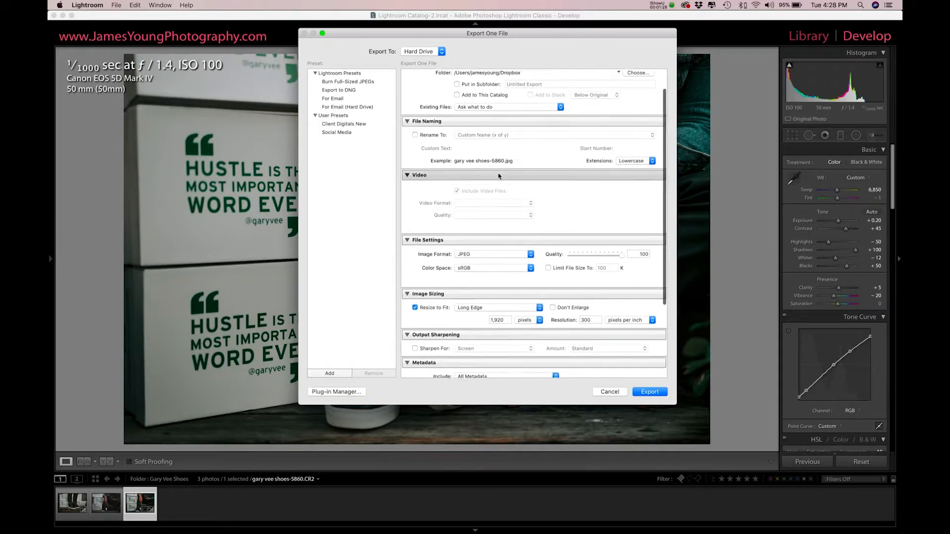
{"action": "scroll", "coordinate": [498, 175], "scroll_direction": "down", "scroll_amount": 1}
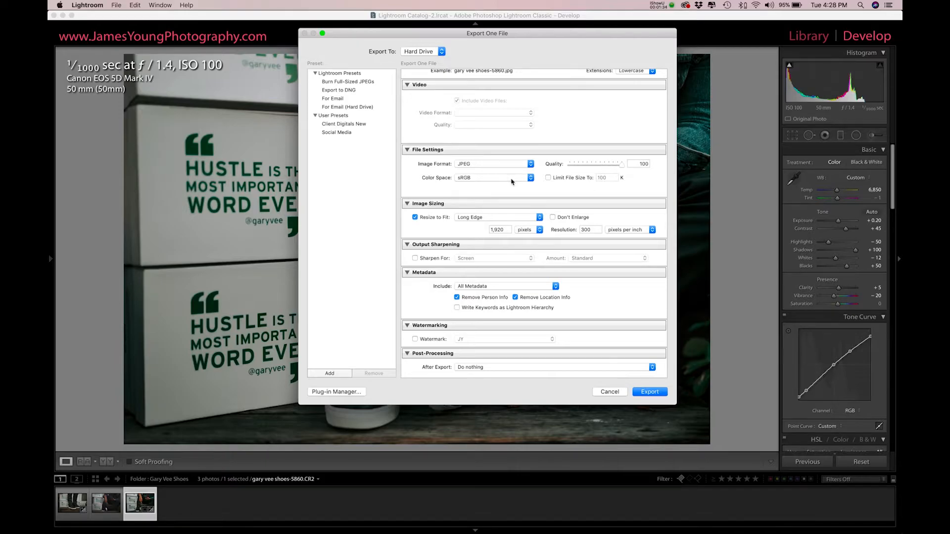
{"action": "left_click", "coordinate": [505, 165]}
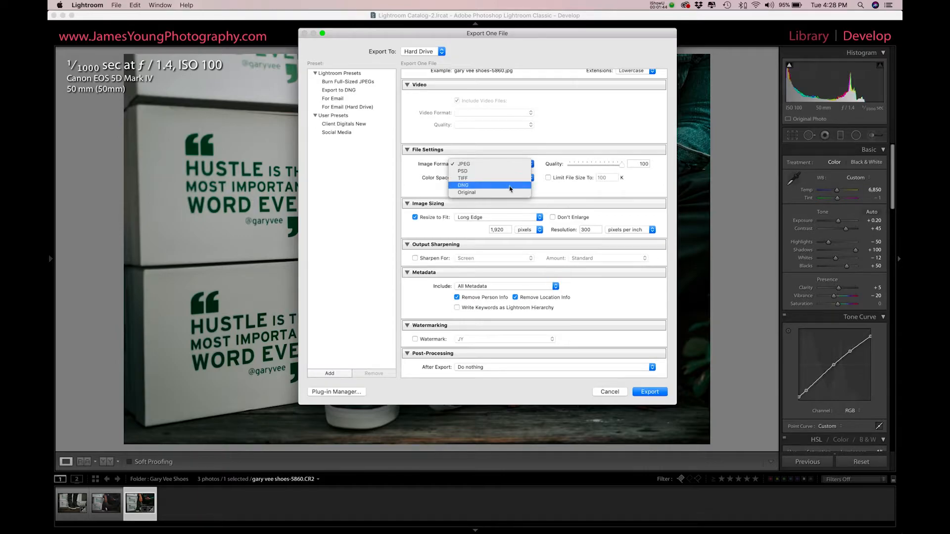
{"action": "left_click", "coordinate": [570, 159]}
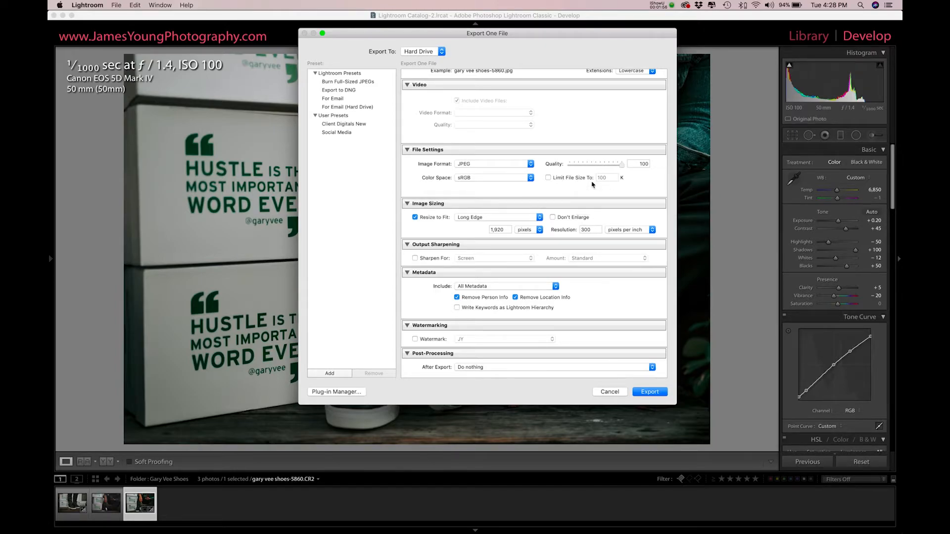
Check the resize-to-fit methods, keeping Long Edge, and temporarily move the export dialog aside to view the photo
{"action": "scroll", "coordinate": [592, 184], "scroll_direction": "down", "scroll_amount": 2}
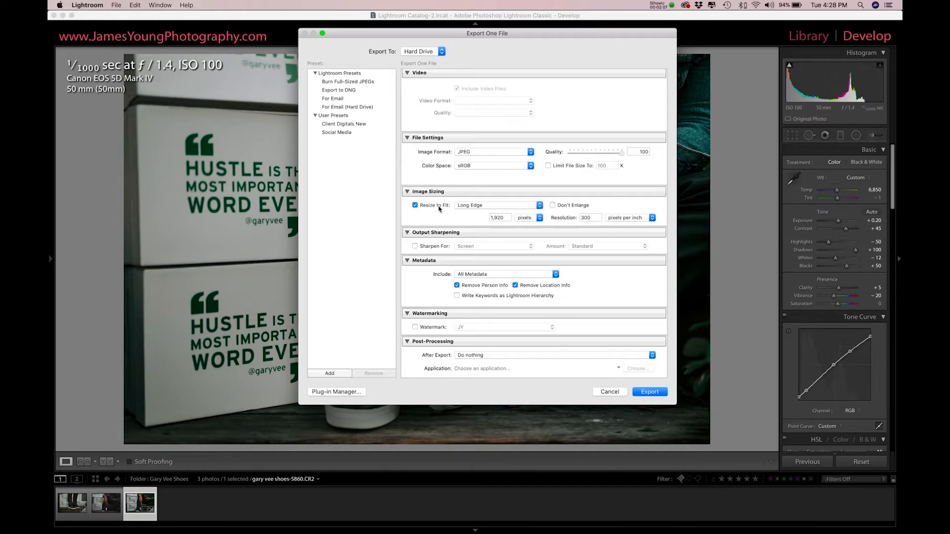
{"action": "left_click", "coordinate": [468, 207]}
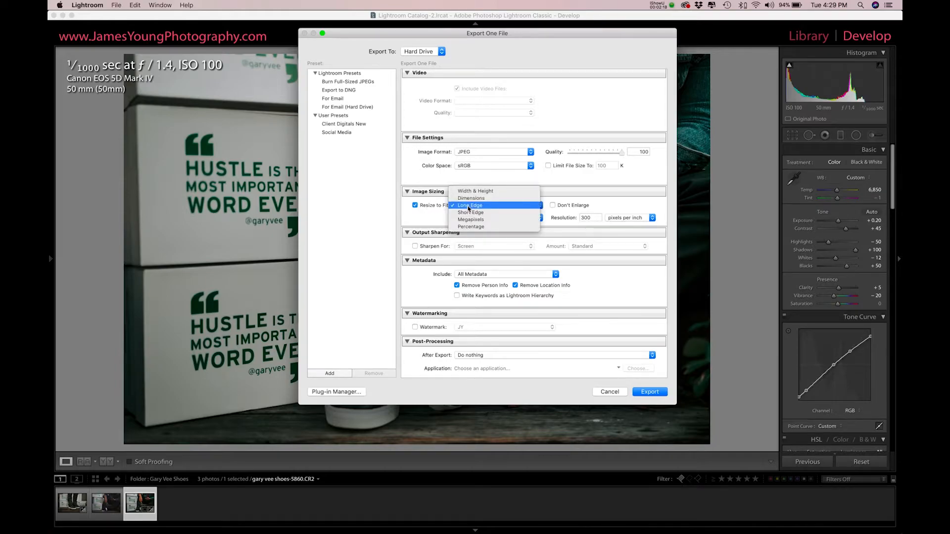
{"action": "left_click", "coordinate": [511, 204]}
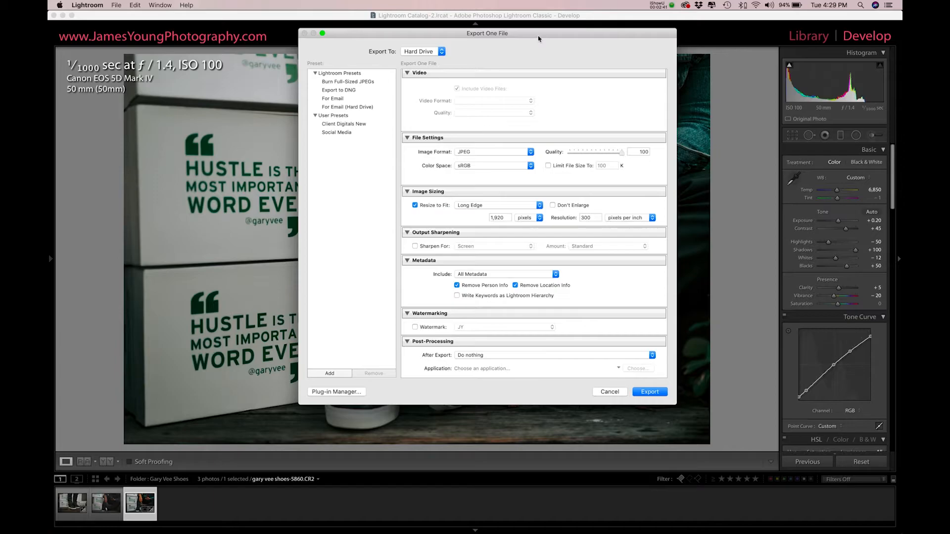
{"action": "left_click_drag", "start_coordinate": [538, 38], "coordinate": [519, 283]}
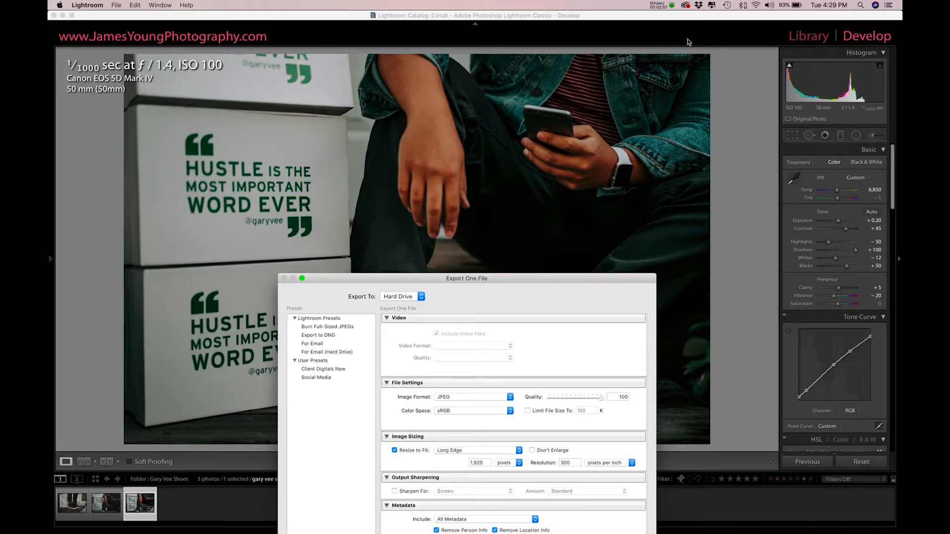
{"action": "left_click_drag", "start_coordinate": [571, 278], "coordinate": [559, 35]}
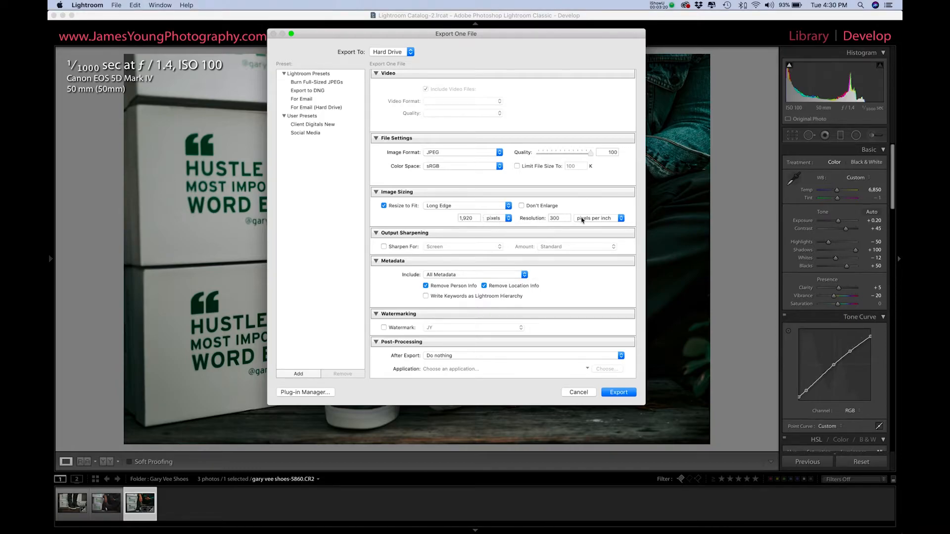
Check the export resolution value and its unit choices, keeping 300 pixels per inch
{"action": "left_click", "coordinate": [588, 221]}
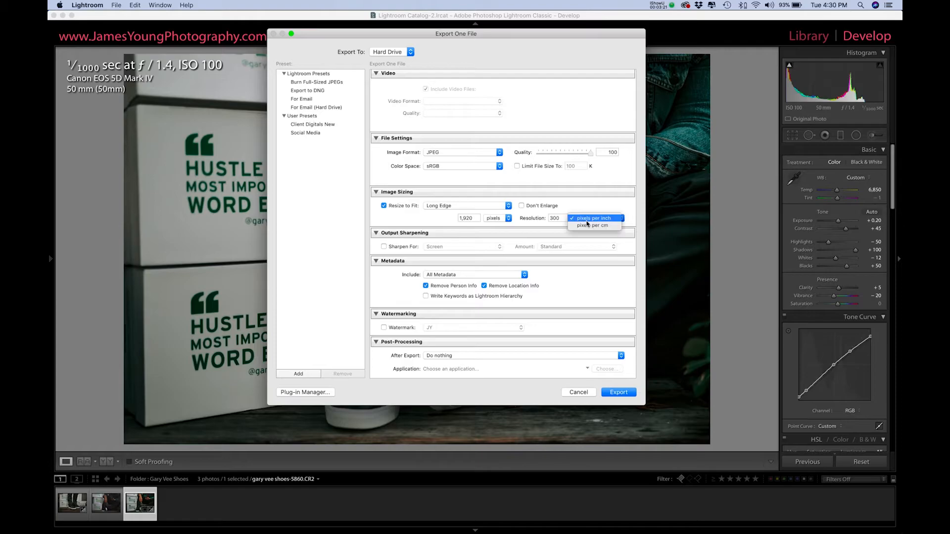
{"action": "left_click", "coordinate": [632, 208]}
{"action": "double_click", "coordinate": [562, 218]}
{"action": "left_click", "coordinate": [581, 209]}
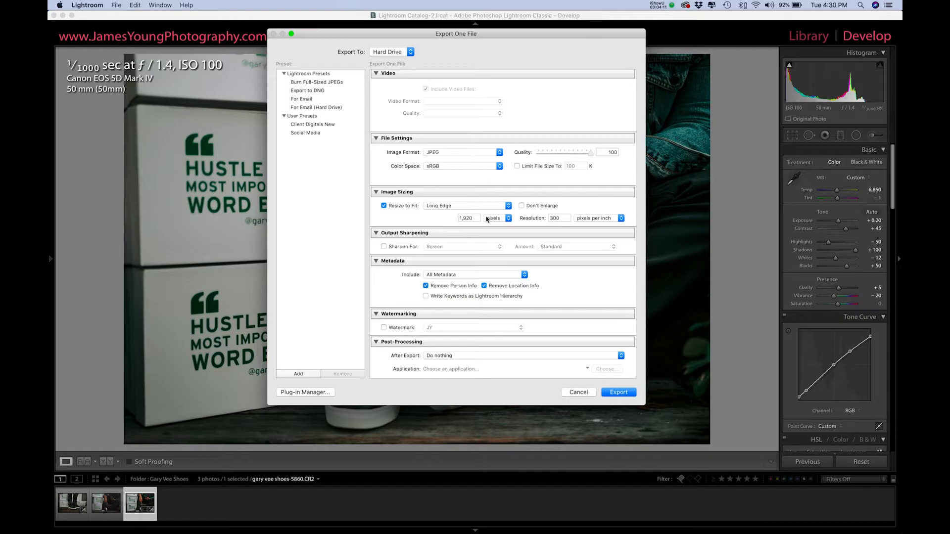
Temporarily enable output sharpening to check its Screen target and the amount choices, and turn sharpening back off
{"action": "scroll", "coordinate": [469, 245], "scroll_direction": "down", "scroll_amount": 1}
{"action": "left_click", "coordinate": [406, 249]}
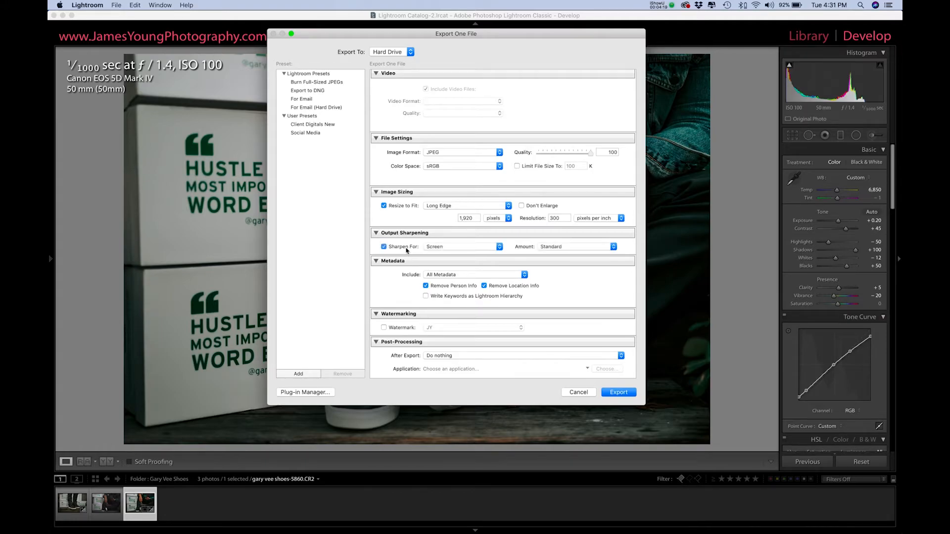
{"action": "left_click", "coordinate": [435, 247]}
{"action": "left_click", "coordinate": [560, 245]}
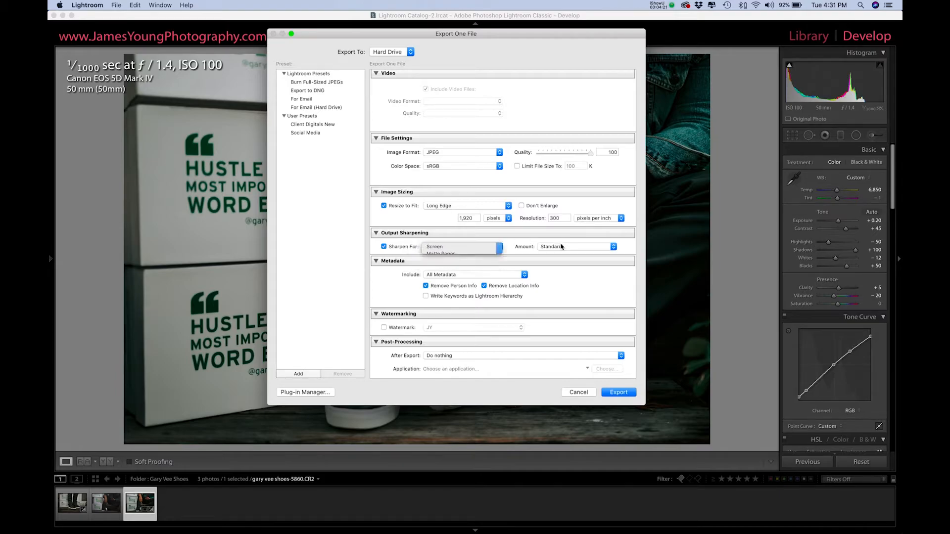
{"action": "left_click", "coordinate": [560, 247]}
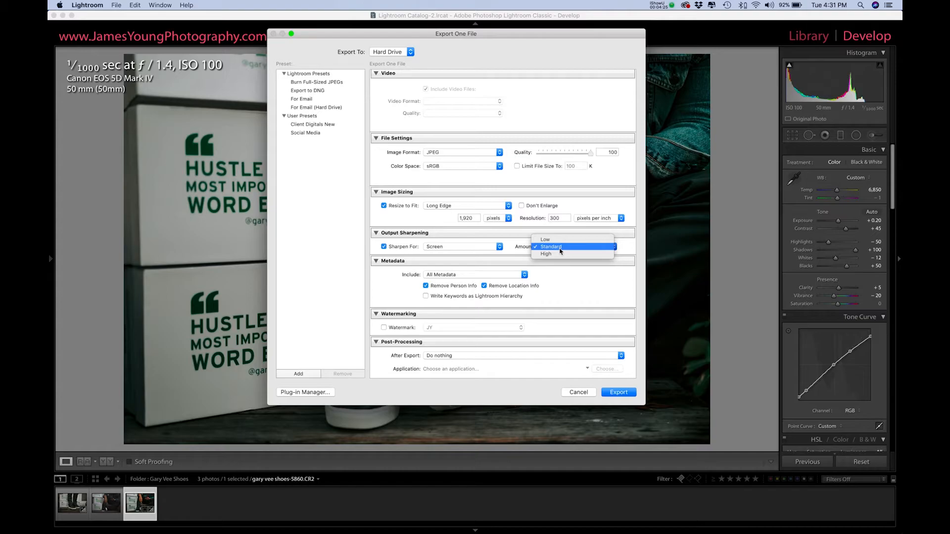
{"action": "left_click", "coordinate": [513, 242]}
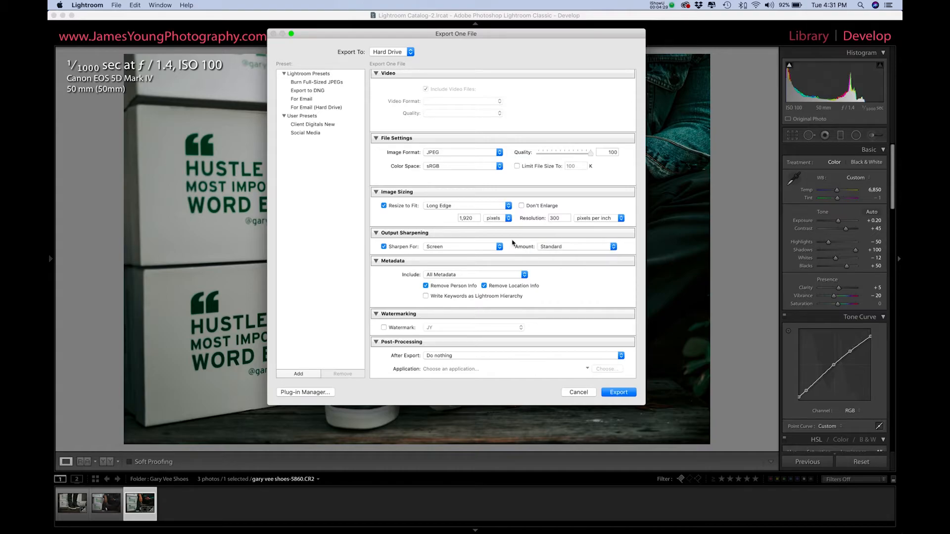
{"action": "left_click", "coordinate": [410, 248]}
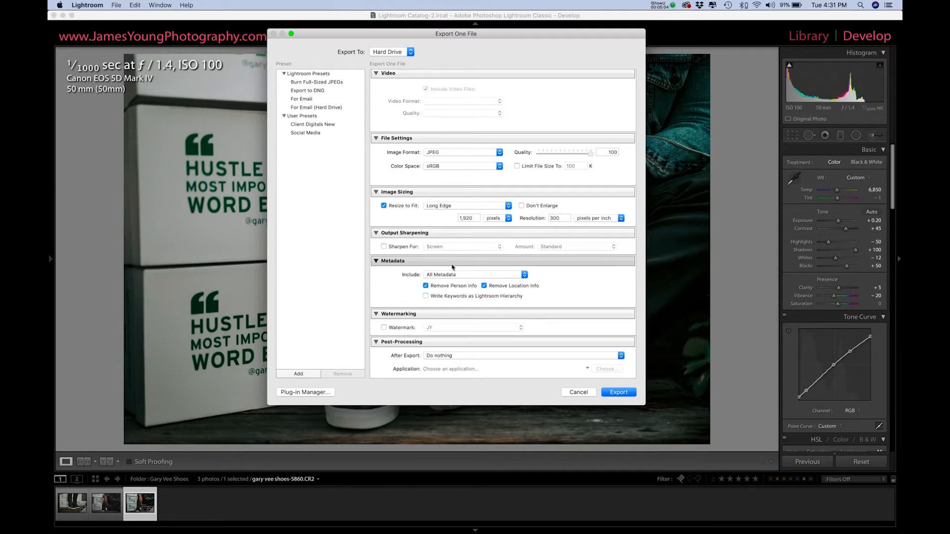
Enable the JY watermark, collapse the post-processing settings, and export the photo, overwriting the existing gary vee shoes-5860.jpg
{"action": "left_click", "coordinate": [406, 332]}
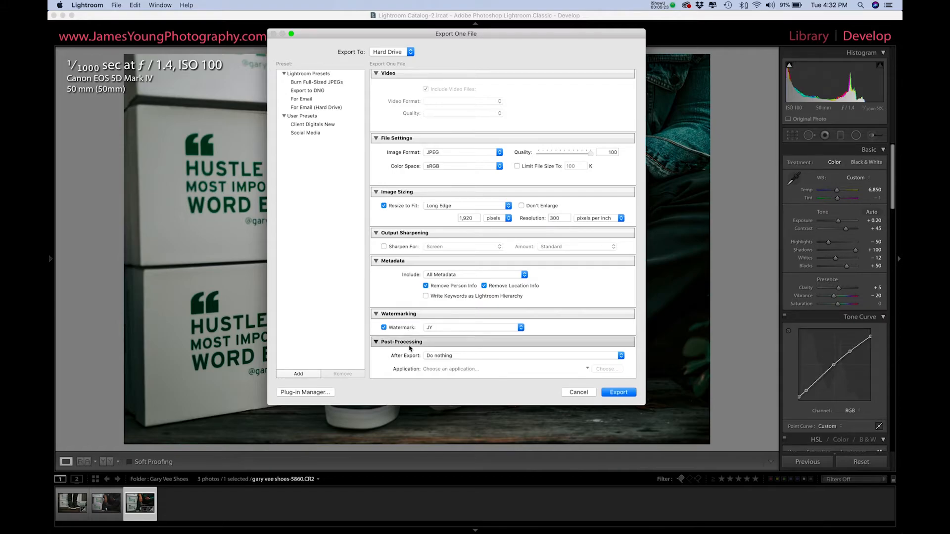
{"action": "left_click", "coordinate": [409, 345]}
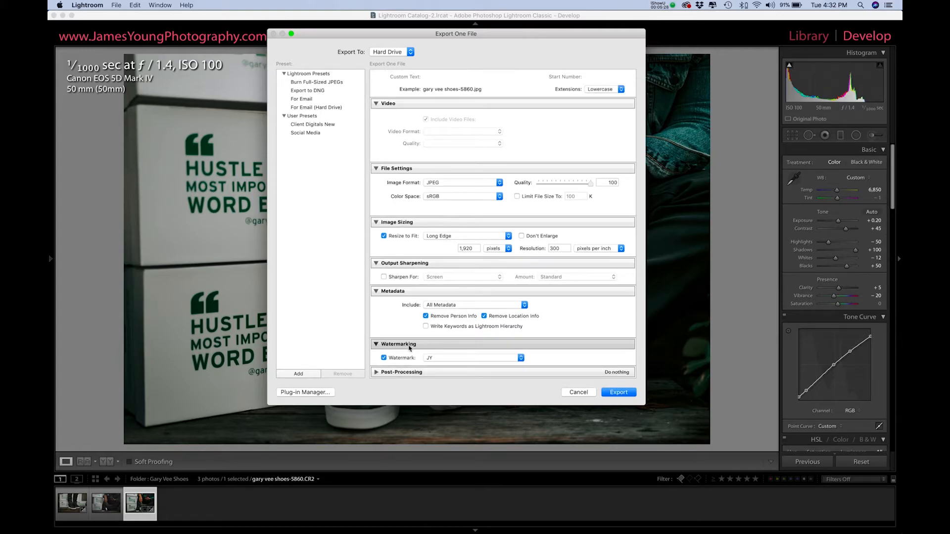
{"action": "scroll", "coordinate": [516, 260], "scroll_direction": "up", "scroll_amount": 1}
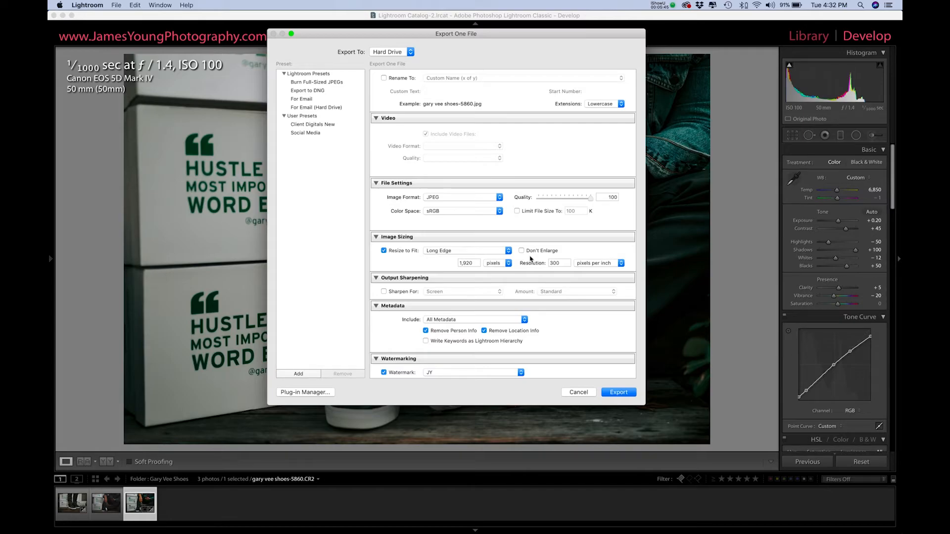
{"action": "left_click", "coordinate": [618, 391]}
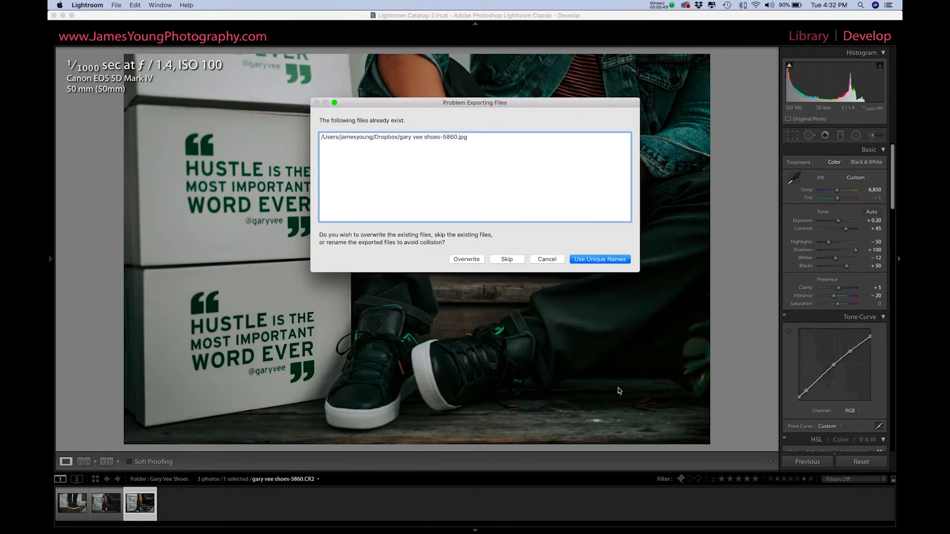
{"action": "left_click", "coordinate": [473, 261]}
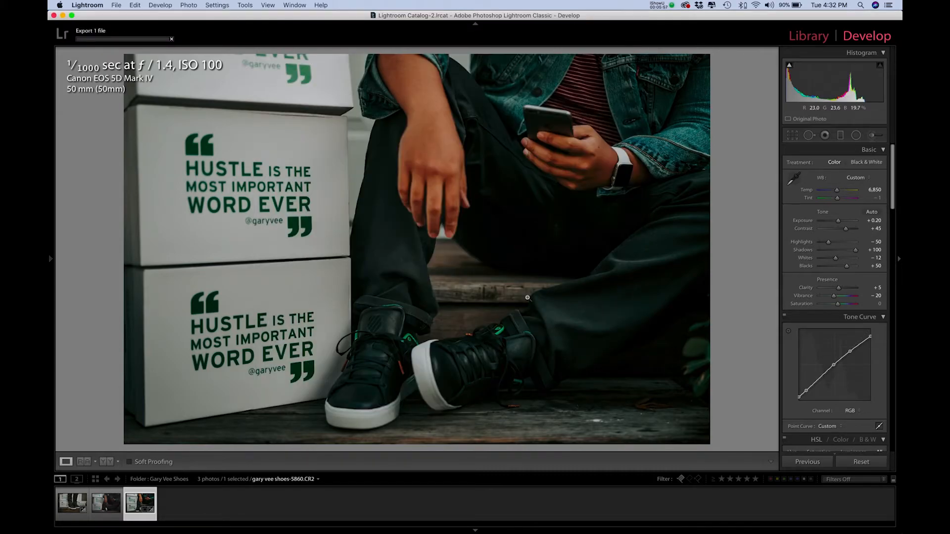
Switch to the Dropbox folder in Finder and preview the exported gary vee shoes-5860.jpg to inspect its watermark
{"action": "left_click", "coordinate": [698, 5]}
{"action": "left_click", "coordinate": [689, 84]}
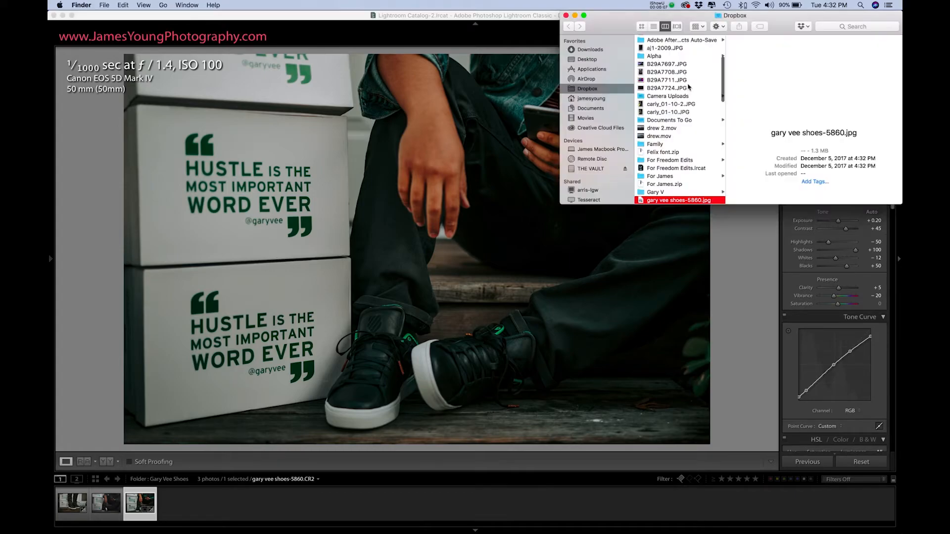
{"action": "key", "text": "space"}
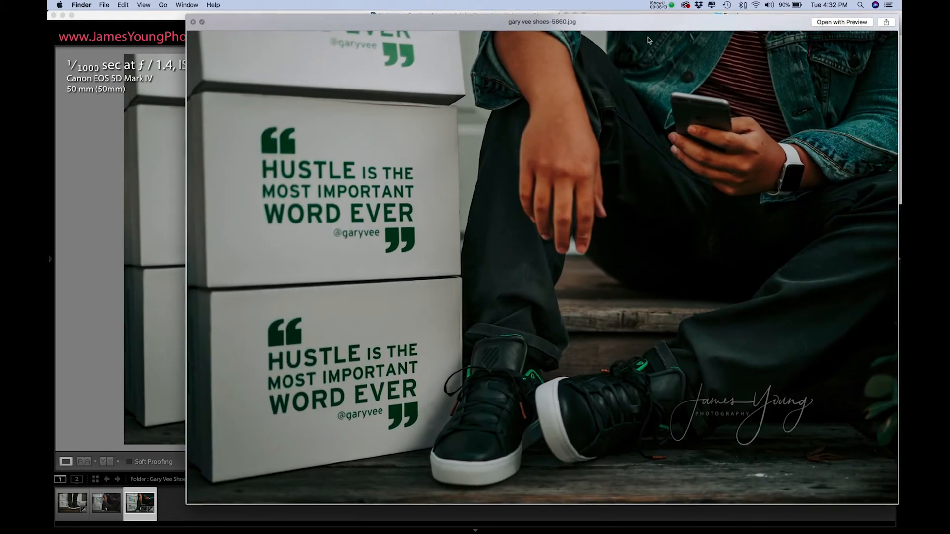
{"action": "scroll", "coordinate": [591, 20], "scroll_direction": "up", "scroll_amount": 2}
{"action": "scroll", "coordinate": [590, 20], "scroll_direction": "down", "scroll_amount": 2}
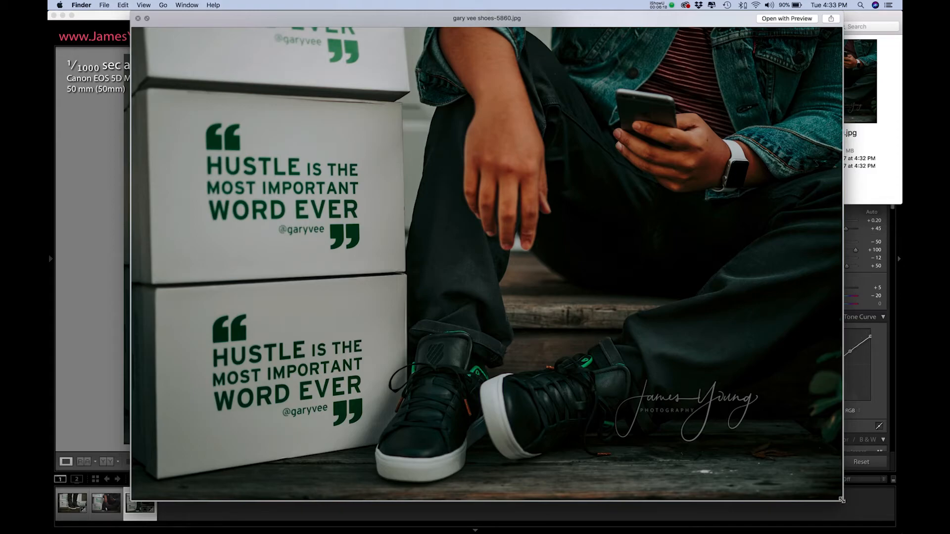
Shrink the image preview and move it over the Lightroom photo for comparison, and close both the preview and the Dropbox folder
{"action": "left_click_drag", "start_coordinate": [842, 500], "coordinate": [448, 222]}
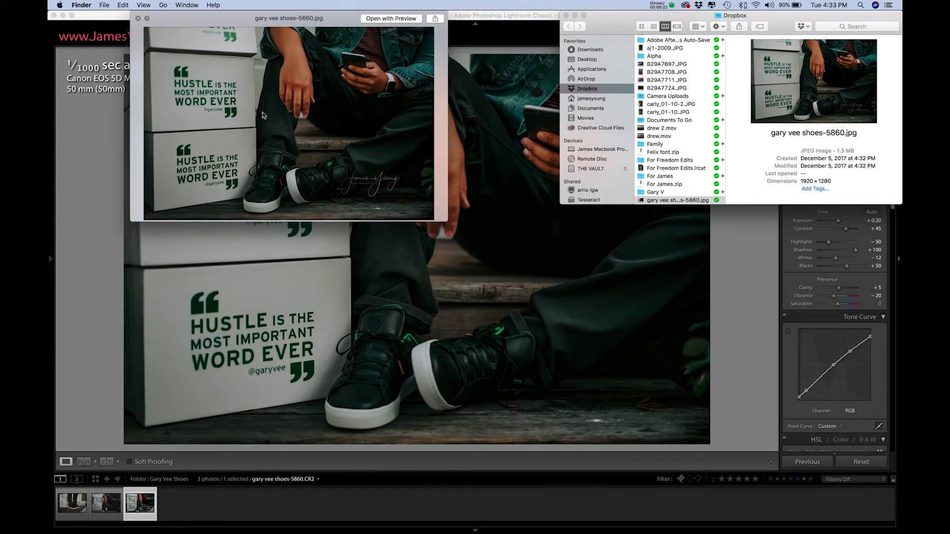
{"action": "left_click_drag", "start_coordinate": [260, 23], "coordinate": [462, 120]}
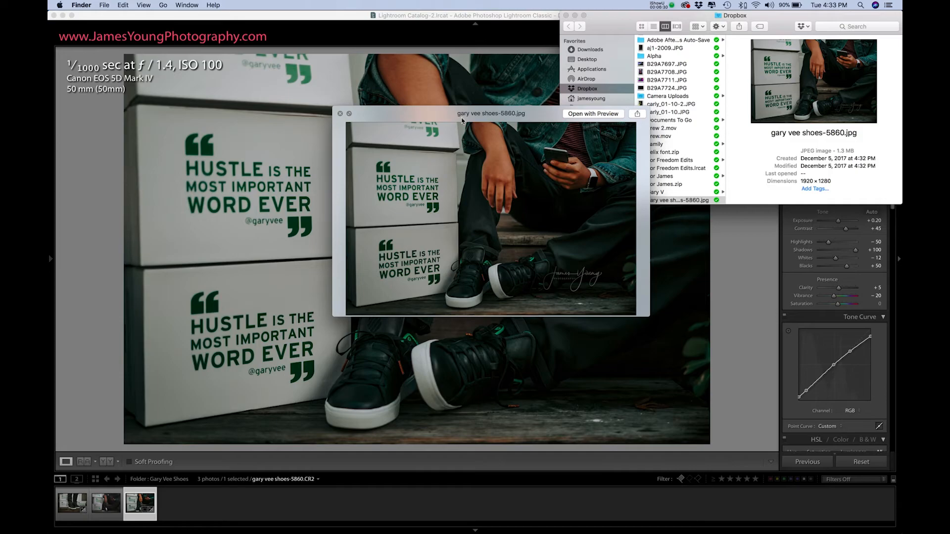
{"action": "key", "text": "space"}
{"action": "left_click", "coordinate": [564, 16]}
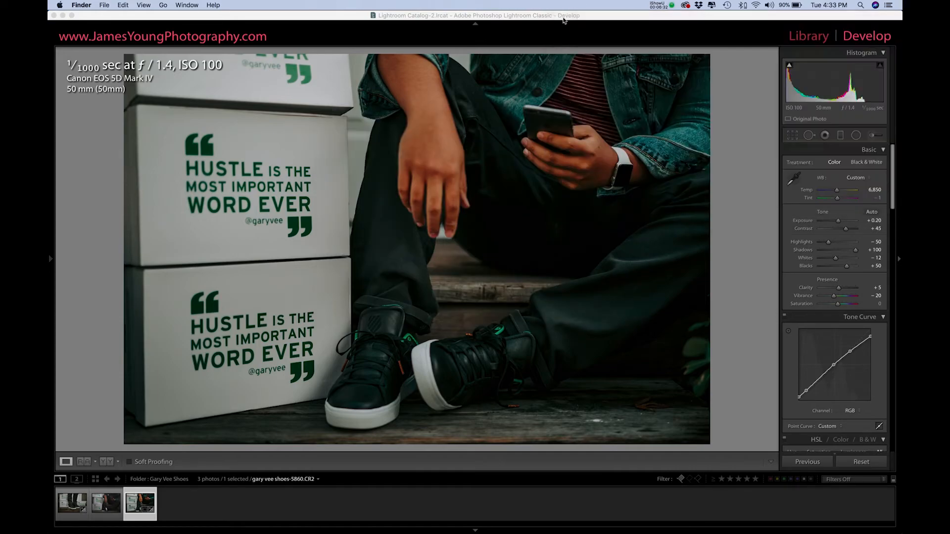